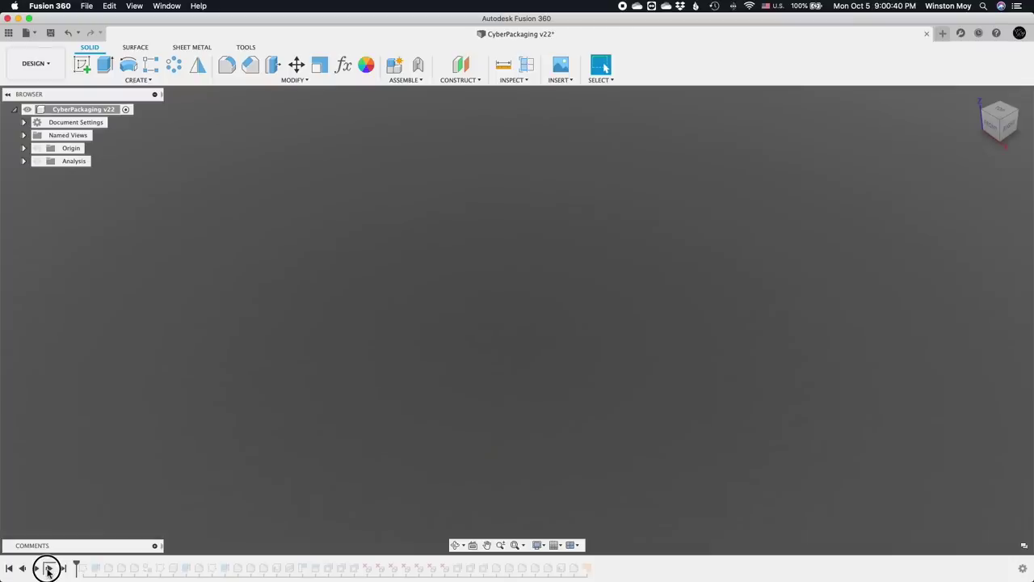
Advance the design history through the base sketch and its extrusion, and open the extrusion feature for editing.
{"action": "left_click", "coordinate": [48, 569]}
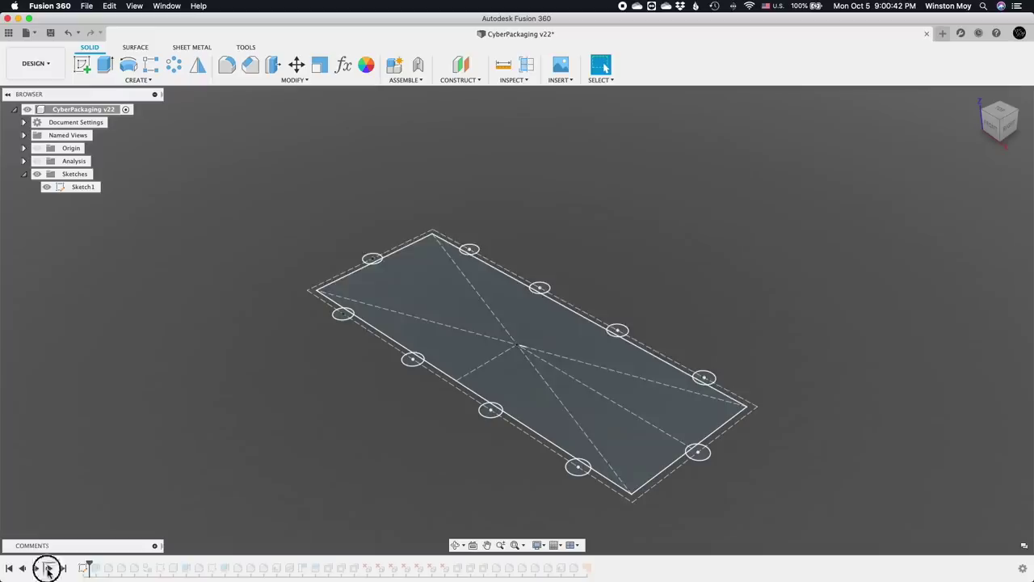
{"action": "left_click", "coordinate": [48, 569]}
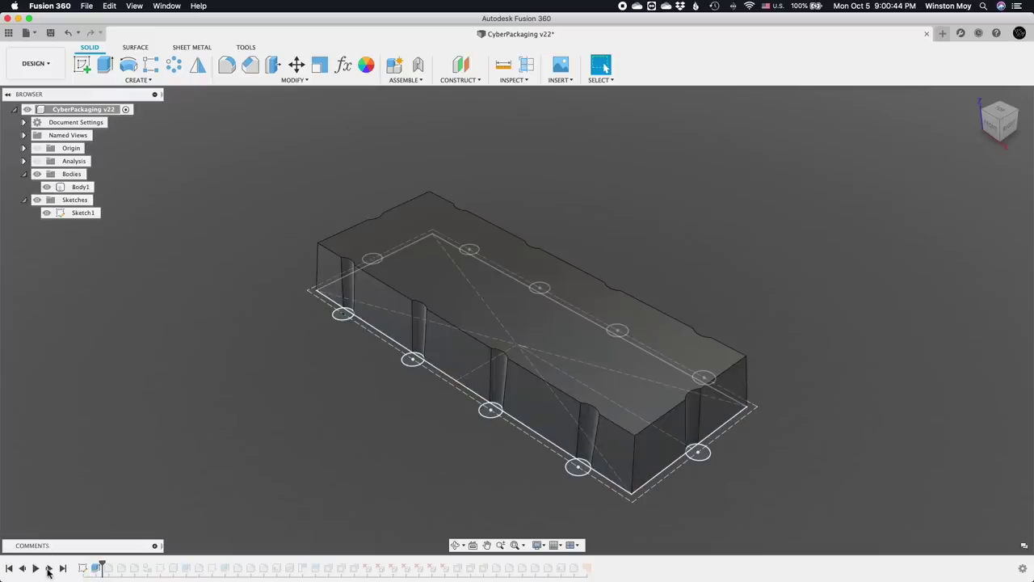
{"action": "right_click", "coordinate": [96, 568]}
{"action": "left_click", "coordinate": [145, 460]}
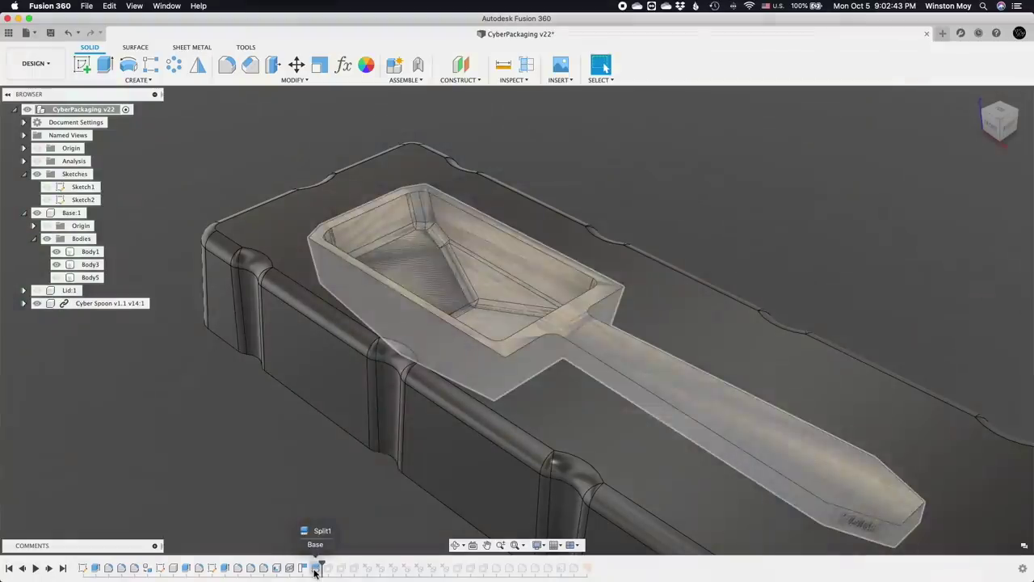
Open the Split1 feature of the Base component for editing.
{"action": "right_click", "coordinate": [314, 569]}
{"action": "left_click", "coordinate": [346, 473]}
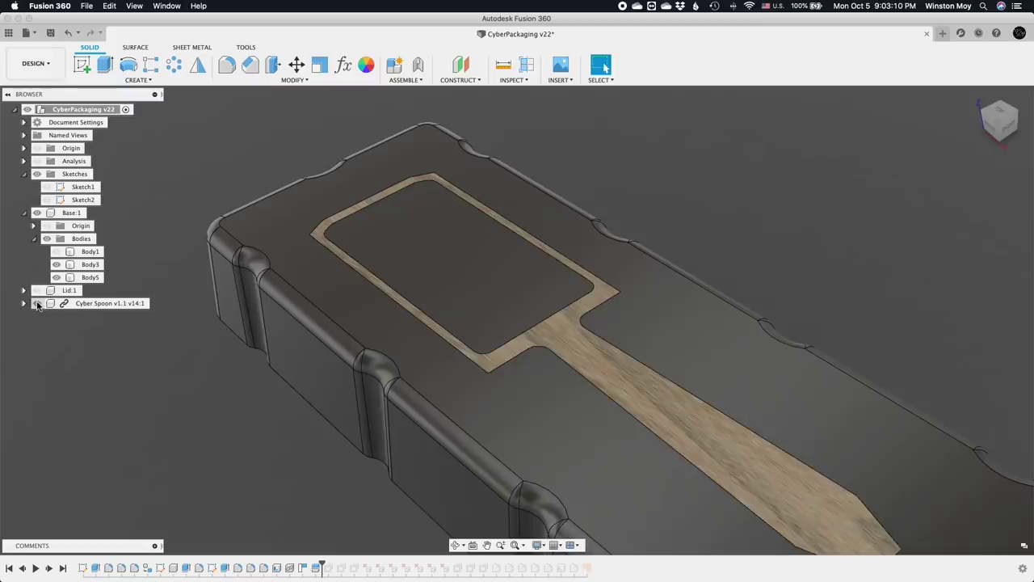
Toggle the Cyber Spoon v1.1 component on and off to compare it with the base pocket, leaving it hidden.
{"action": "left_click", "coordinate": [37, 304]}
{"action": "left_click", "coordinate": [37, 304]}
{"action": "left_click", "coordinate": [37, 304]}
{"action": "left_click", "coordinate": [37, 304]}
{"action": "left_click", "coordinate": [37, 304]}
{"action": "left_click", "coordinate": [37, 304]}
{"action": "left_click", "coordinate": [37, 304]}
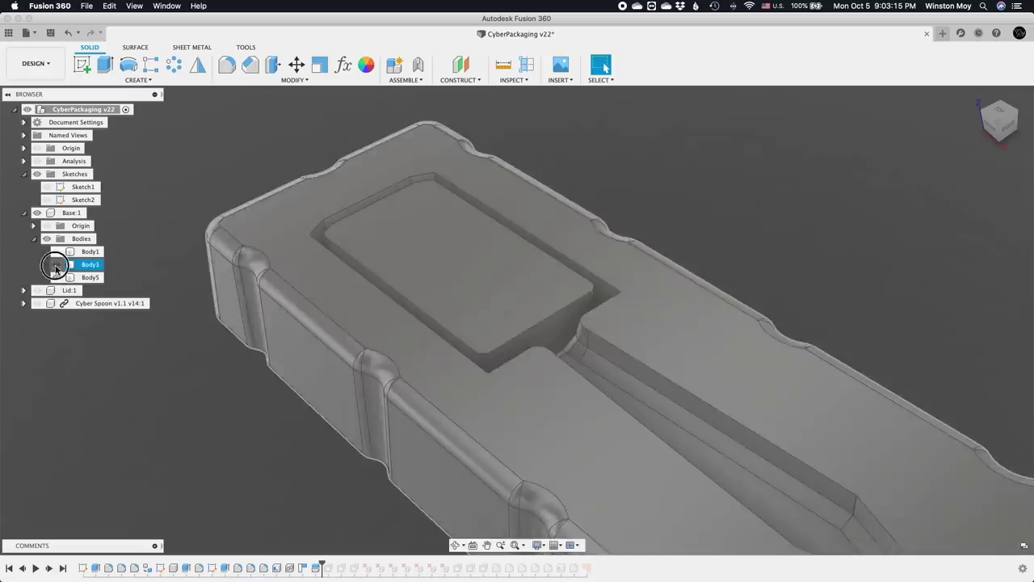
Show Body5 of the base alone, and switch to only Body3 to view its empty spoon pocket from the bowl end.
{"action": "left_click", "coordinate": [57, 264]}
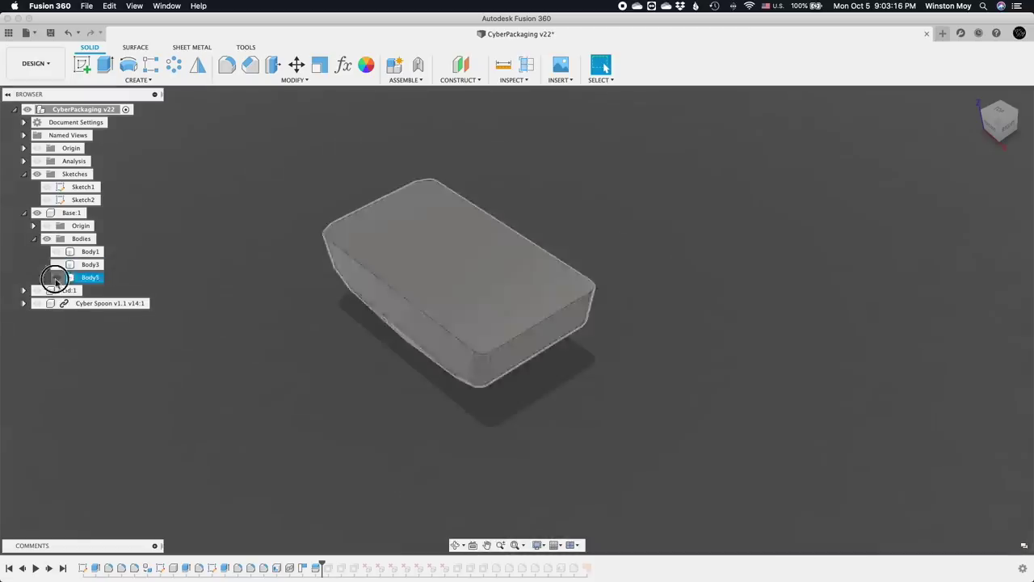
{"action": "left_click", "coordinate": [56, 277]}
{"action": "left_click", "coordinate": [57, 265]}
{"action": "key", "text": "F6"}
{"action": "left_click_drag", "start_coordinate": [300, 346], "coordinate": [396, 341]}
{"action": "key", "text": "Escape"}
{"action": "left_click_drag", "start_coordinate": [638, 374], "coordinate": [240, 578]}
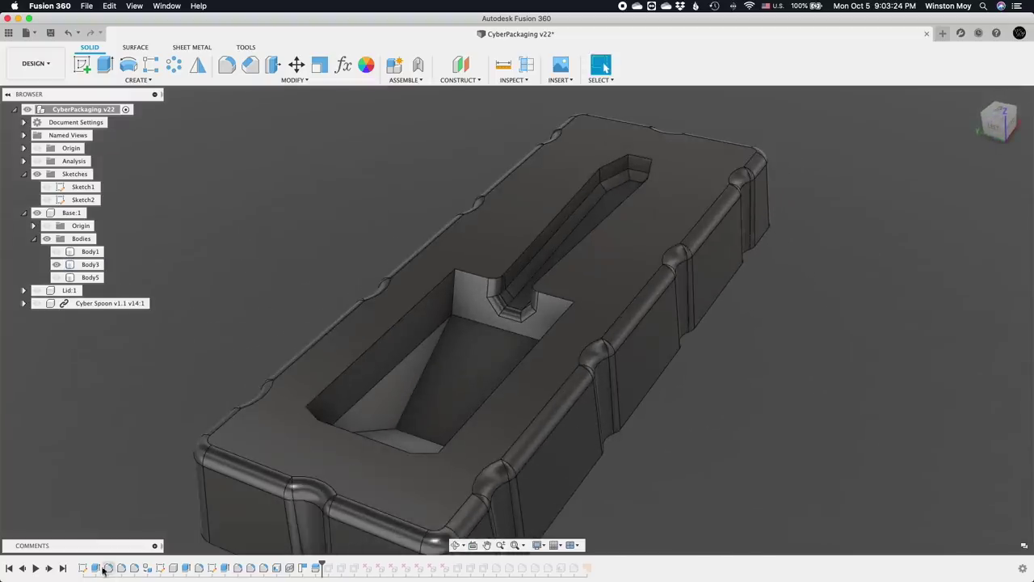
Advance the history past the pocket face offsets and examine the small curved faces where the handle channel meets the bowl pocket.
{"action": "left_click", "coordinate": [49, 569]}
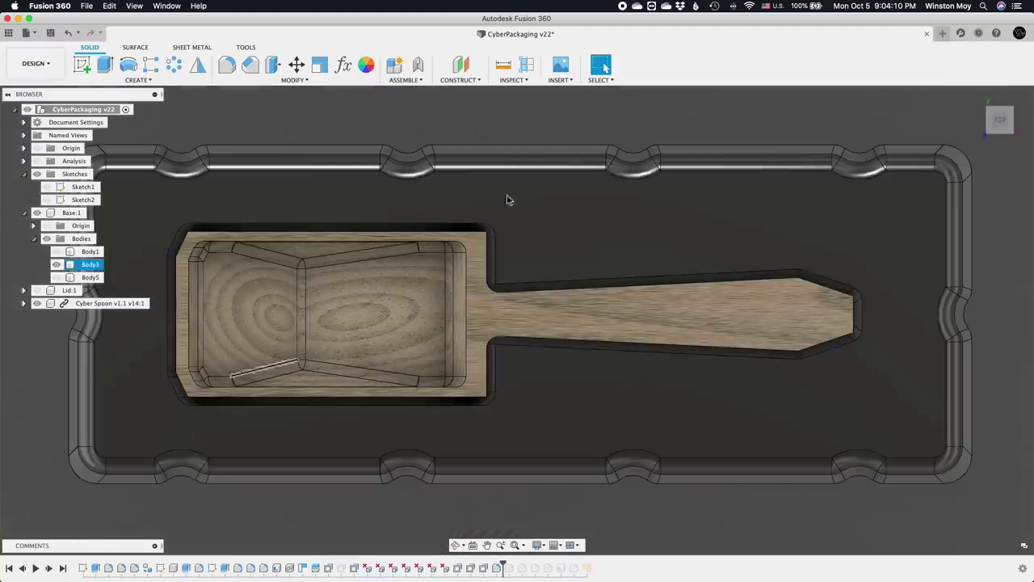
{"action": "scroll", "coordinate": [507, 201], "scroll_direction": "up", "scroll_amount": 5}
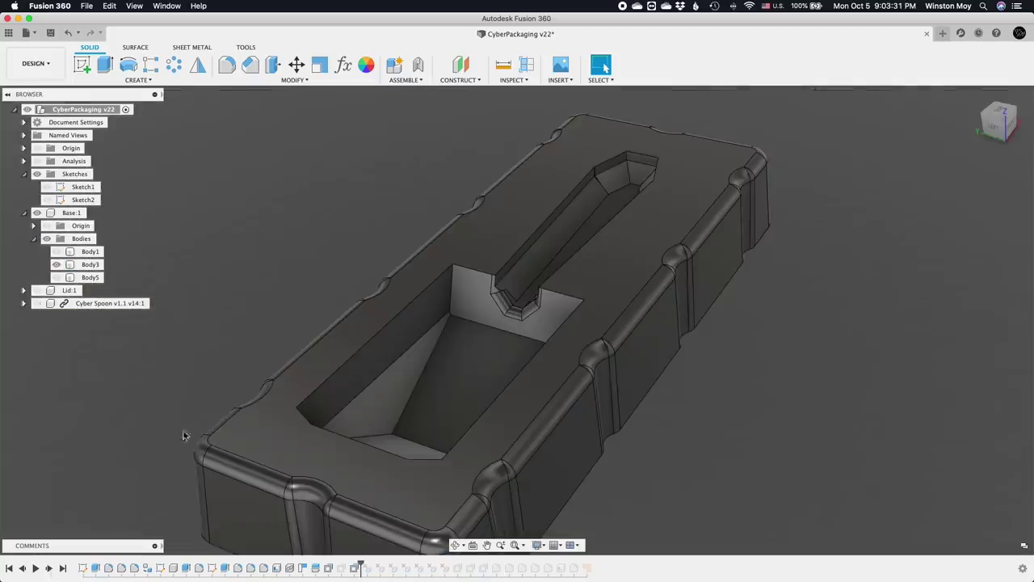
{"action": "left_click", "coordinate": [458, 360]}
{"action": "scroll", "coordinate": [518, 296], "scroll_direction": "up", "scroll_amount": 5}
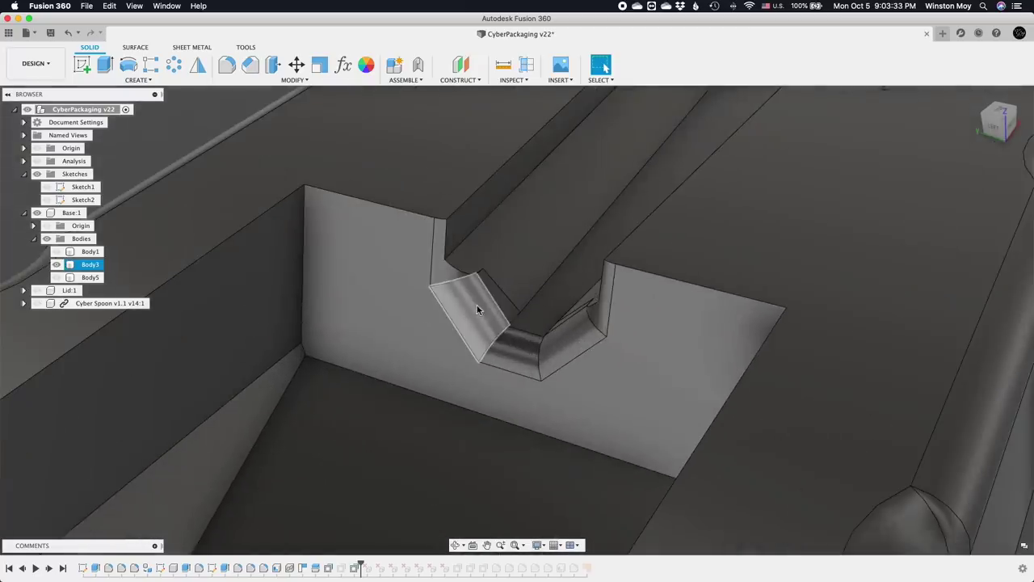
{"action": "mouse_move", "coordinate": [489, 309]}
{"action": "left_mouse_down"}
{"action": "mouse_move", "coordinate": [541, 285]}
{"action": "mouse_move", "coordinate": [486, 296]}
{"action": "left_mouse_up"}
{"action": "key", "text": "Escape"}
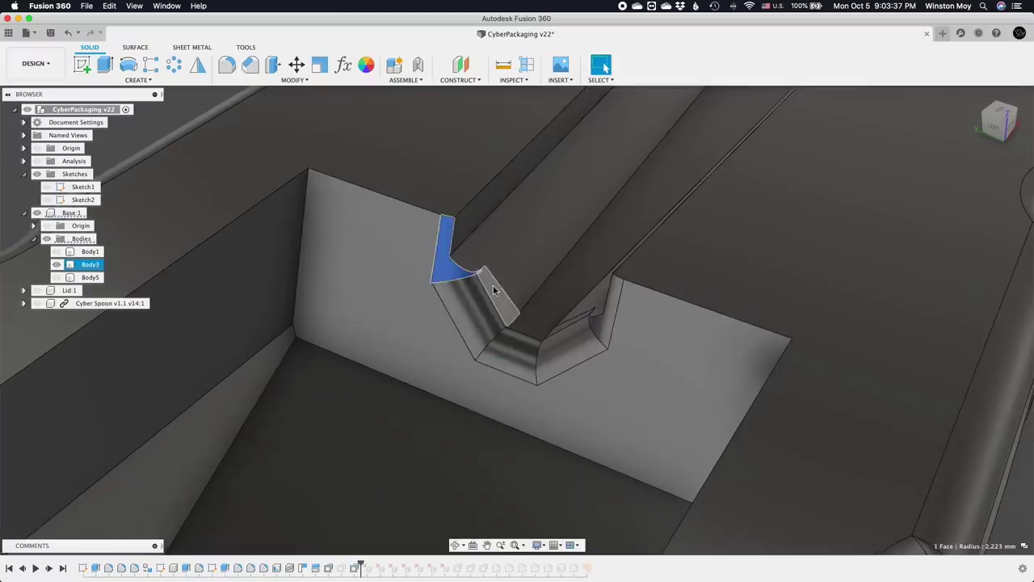
{"action": "left_click", "coordinate": [574, 323]}
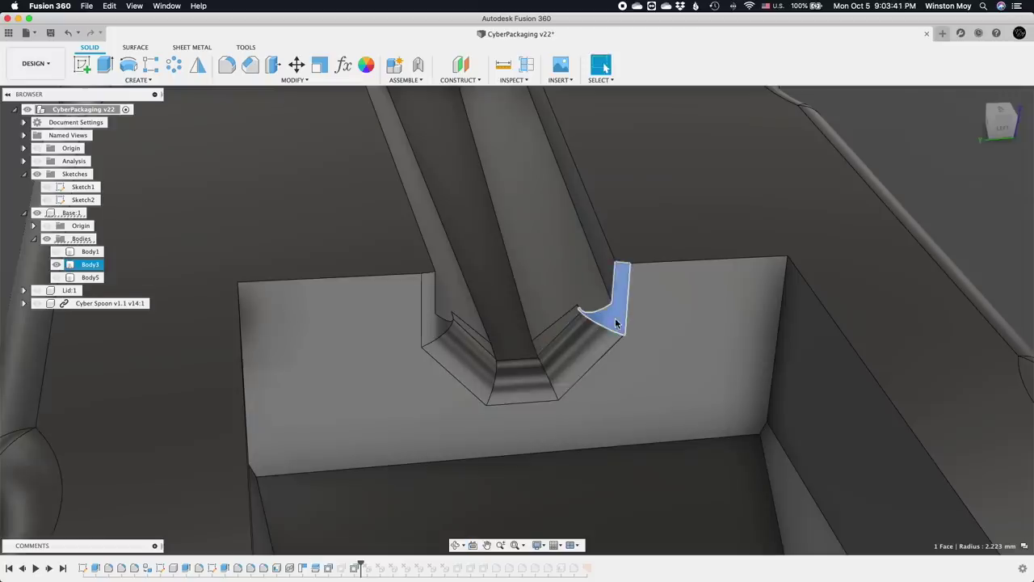
Step the history forward through the face deletions and the remaining face offsets along the handle channel, and review the whole pocket.
{"action": "left_click", "coordinate": [49, 568]}
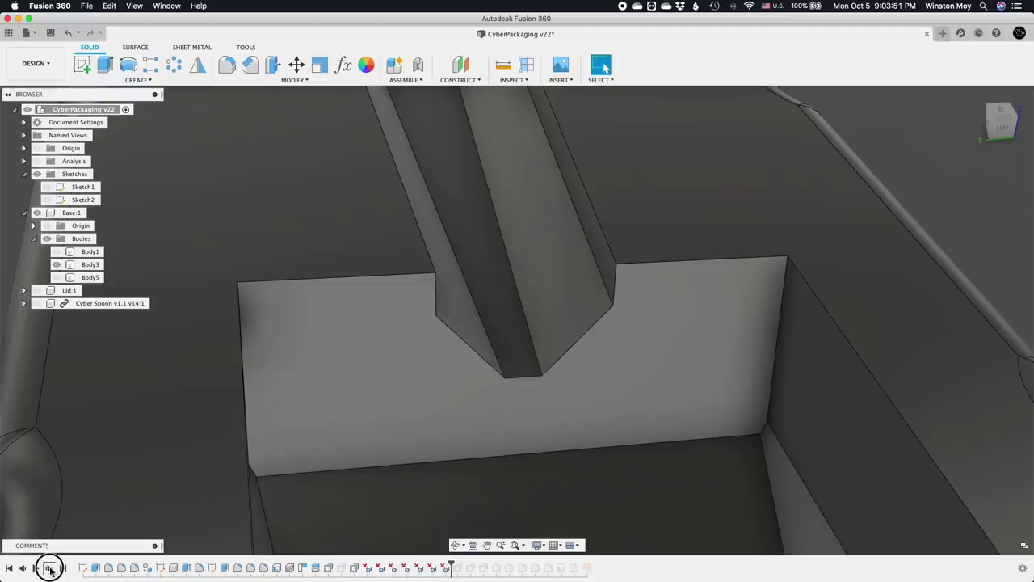
{"action": "left_click", "coordinate": [49, 568]}
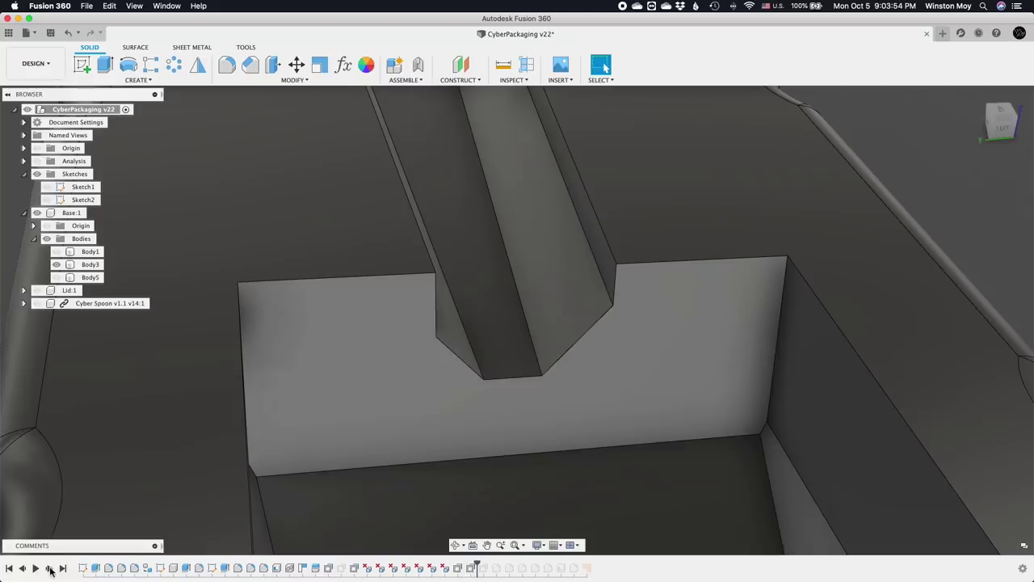
{"action": "left_click", "coordinate": [49, 568]}
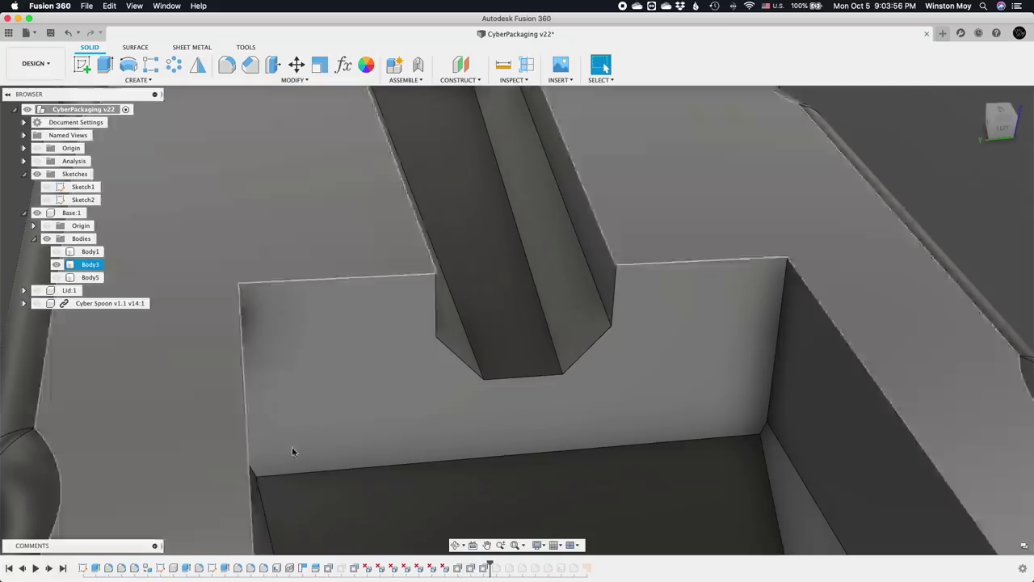
{"action": "scroll", "coordinate": [462, 270], "scroll_direction": "down", "scroll_amount": 10}
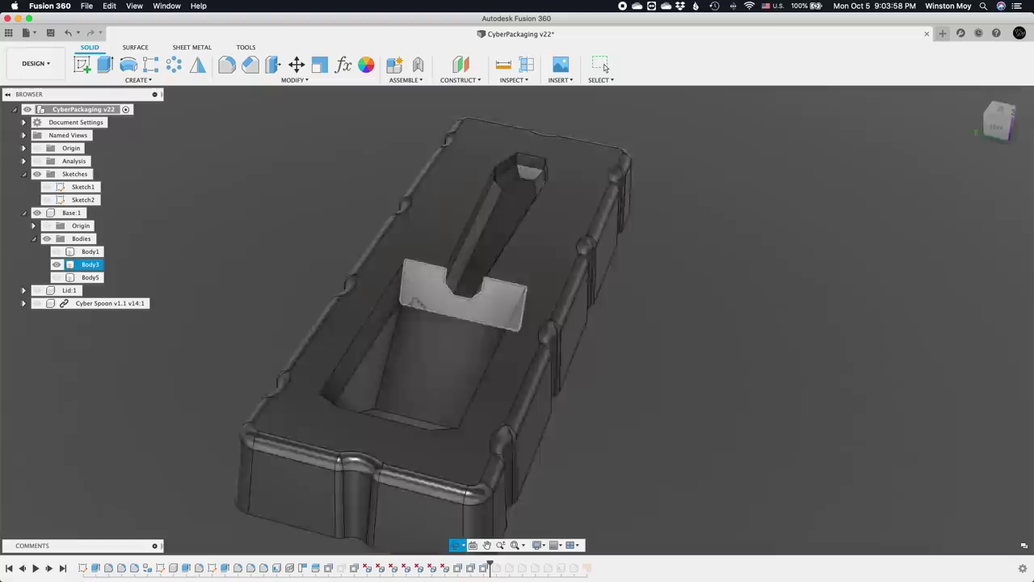
{"action": "left_click", "coordinate": [558, 426]}
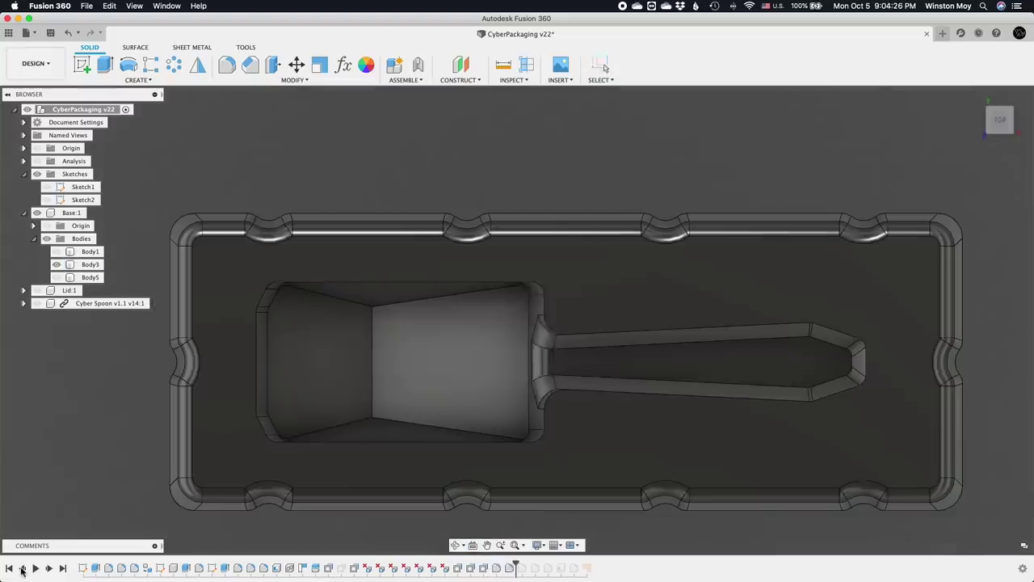
Roll the history back to before the pocket fillets and replay it through the fillets to the final patch feature.
{"action": "left_click", "coordinate": [22, 569]}
{"action": "left_click", "coordinate": [23, 569]}
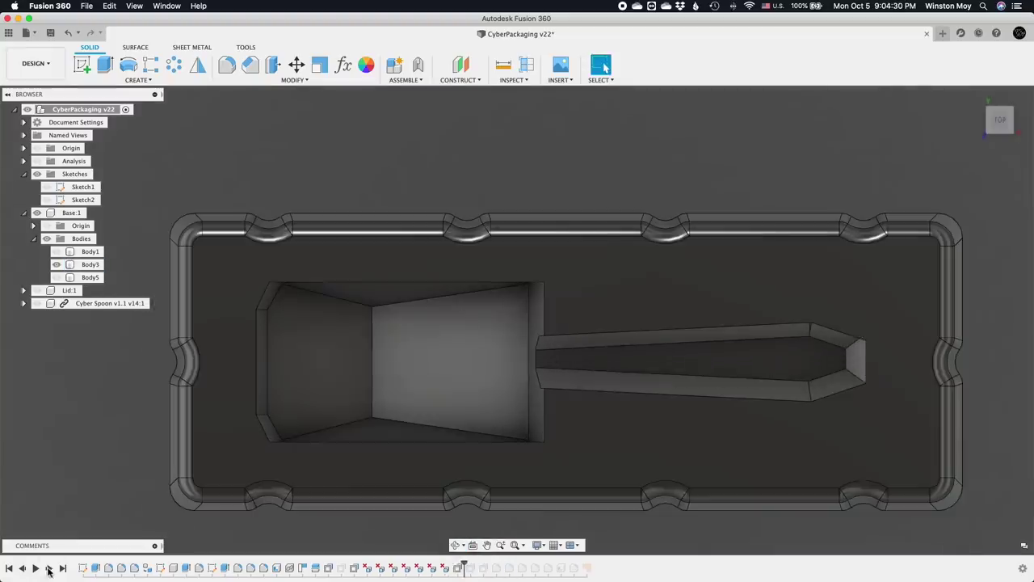
{"action": "left_click", "coordinate": [49, 569]}
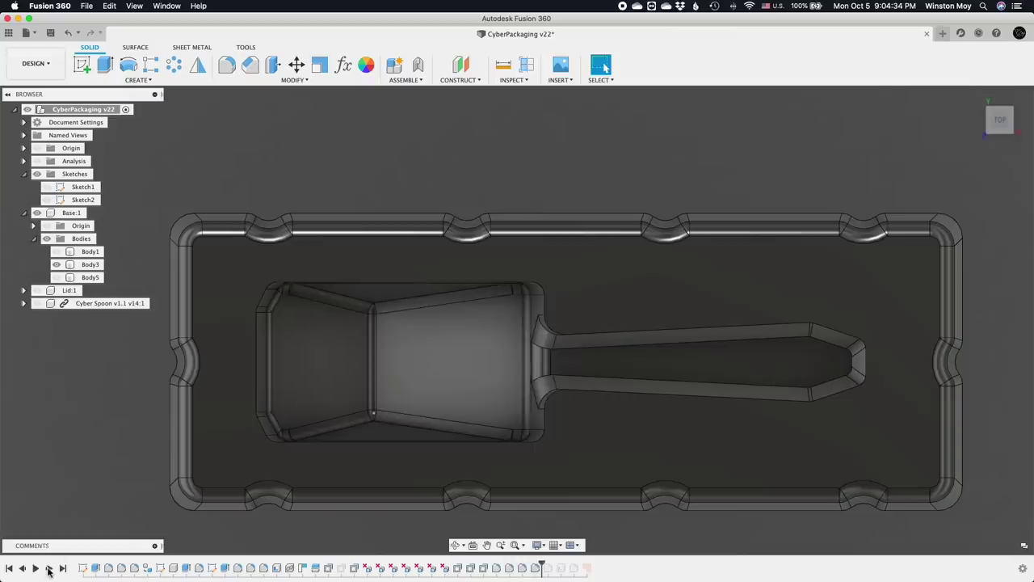
{"action": "left_click", "coordinate": [48, 569]}
{"action": "left_click", "coordinate": [48, 569]}
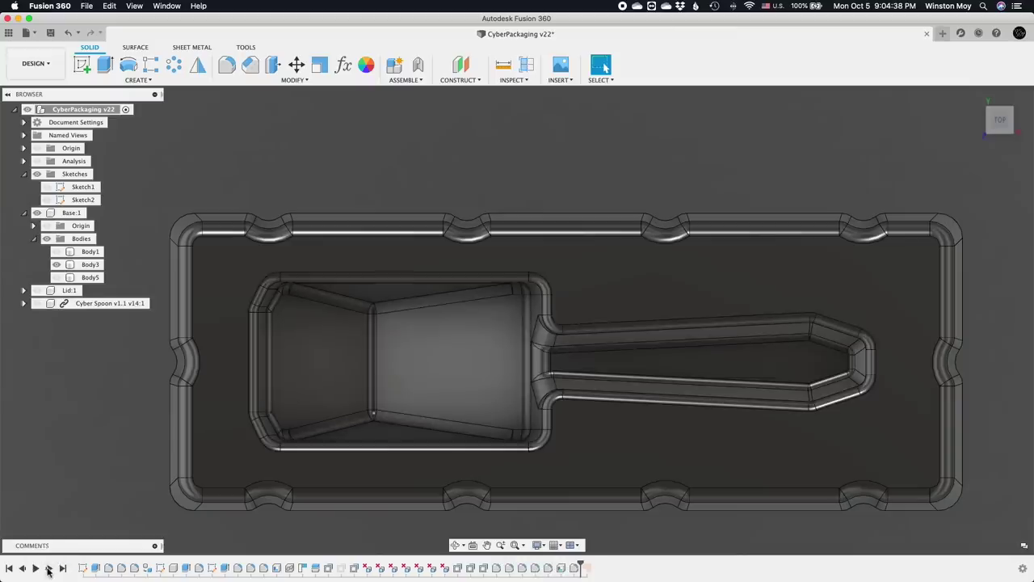
{"action": "left_click", "coordinate": [49, 568]}
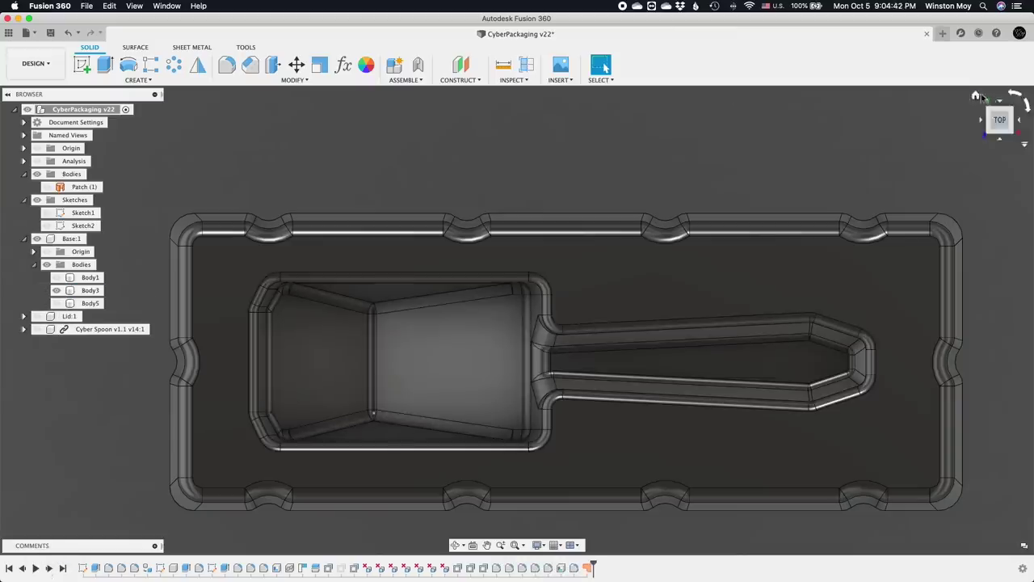
{"action": "key", "text": "F6"}
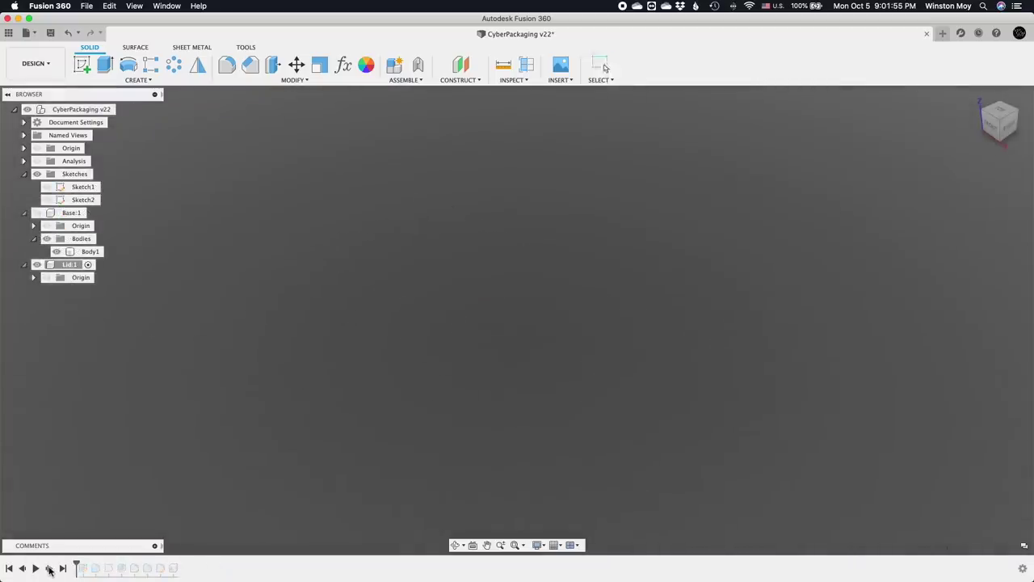
Step through the Lid component's history, display its Sketch1, and continue past the extrusion of the chevron logo and recessed panel.
{"action": "left_click", "coordinate": [48, 569]}
{"action": "left_click", "coordinate": [49, 569]}
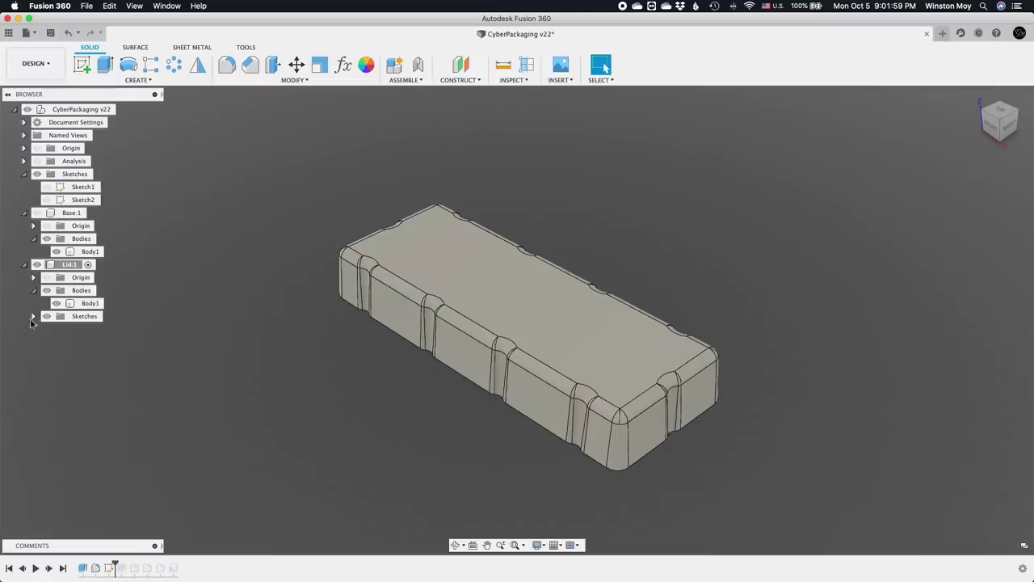
{"action": "left_click", "coordinate": [56, 329]}
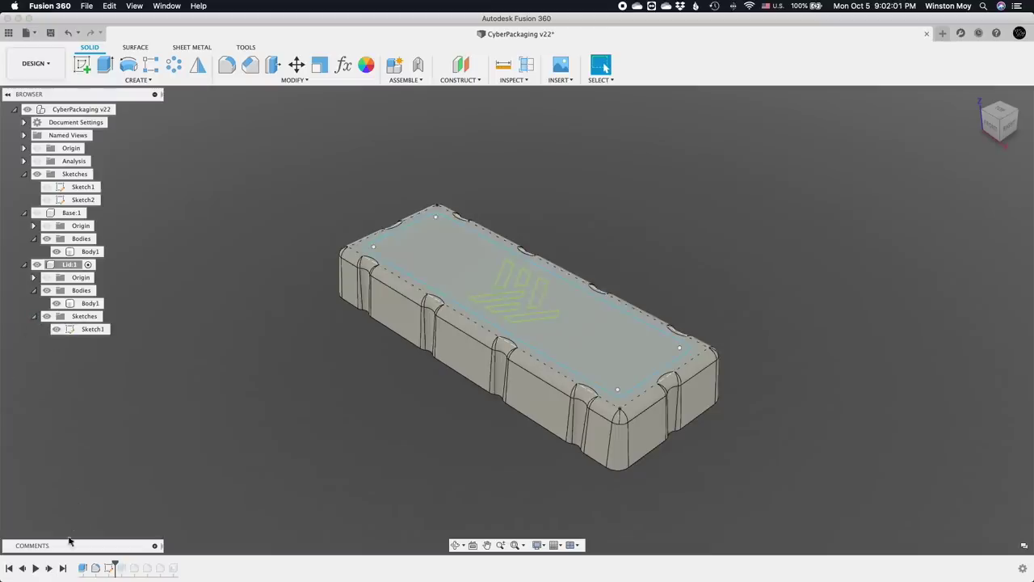
{"action": "left_click", "coordinate": [49, 568]}
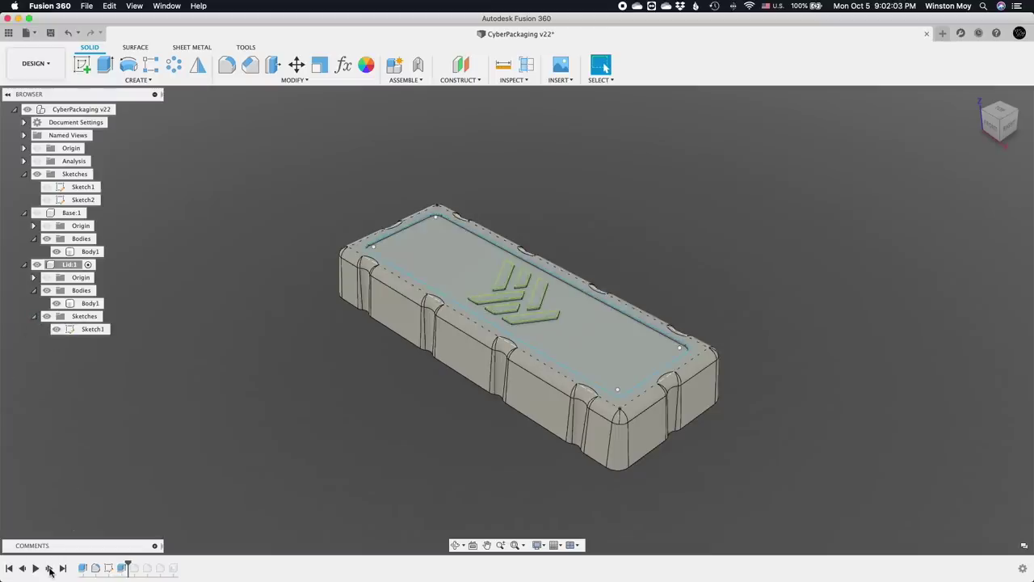
{"action": "left_click", "coordinate": [49, 569]}
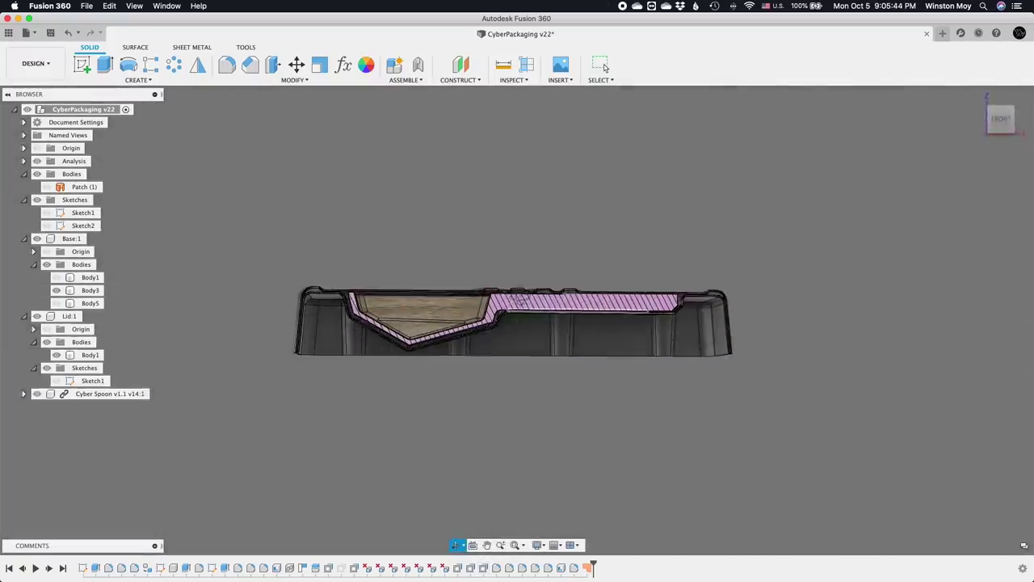
{"action": "scroll", "coordinate": [403, 323], "scroll_direction": "up", "scroll_amount": 5}
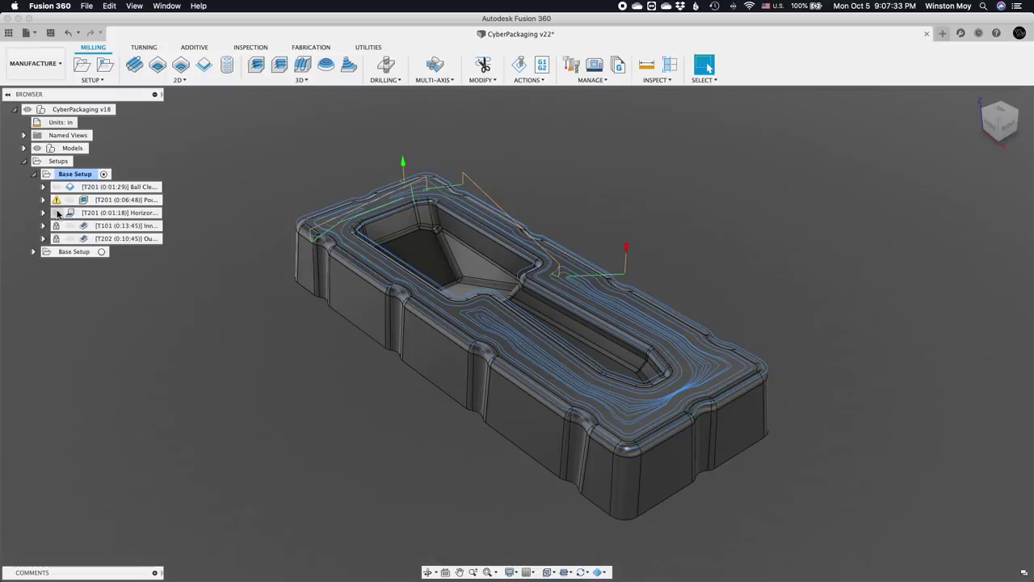
Hide the T201 horizontal toolpath in Base Setup, examine the T101 inner toolpath over the bowl pocket, and restore the home view.
{"action": "left_click", "coordinate": [57, 211]}
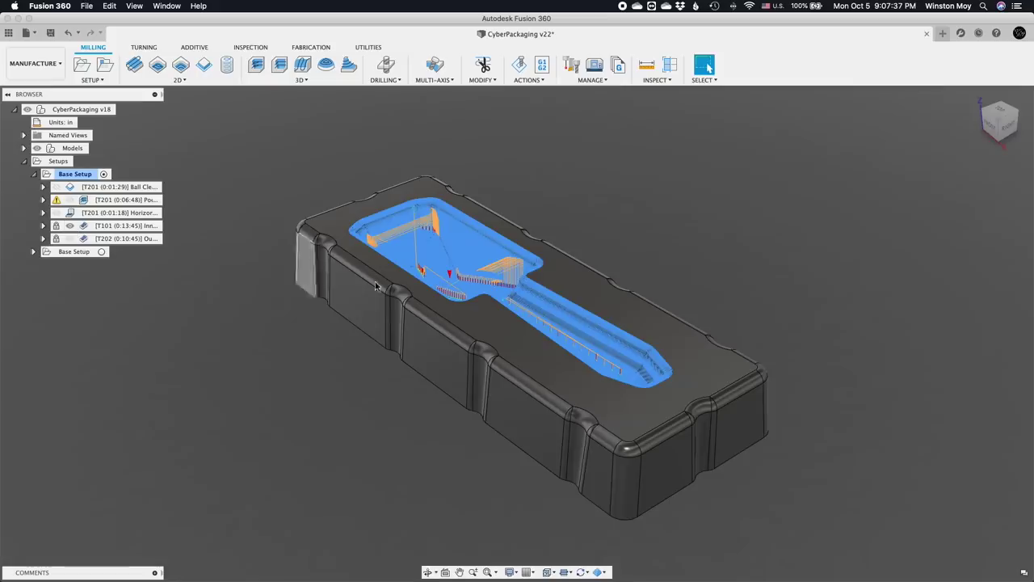
{"action": "scroll", "coordinate": [386, 287], "scroll_direction": "up", "scroll_amount": 10}
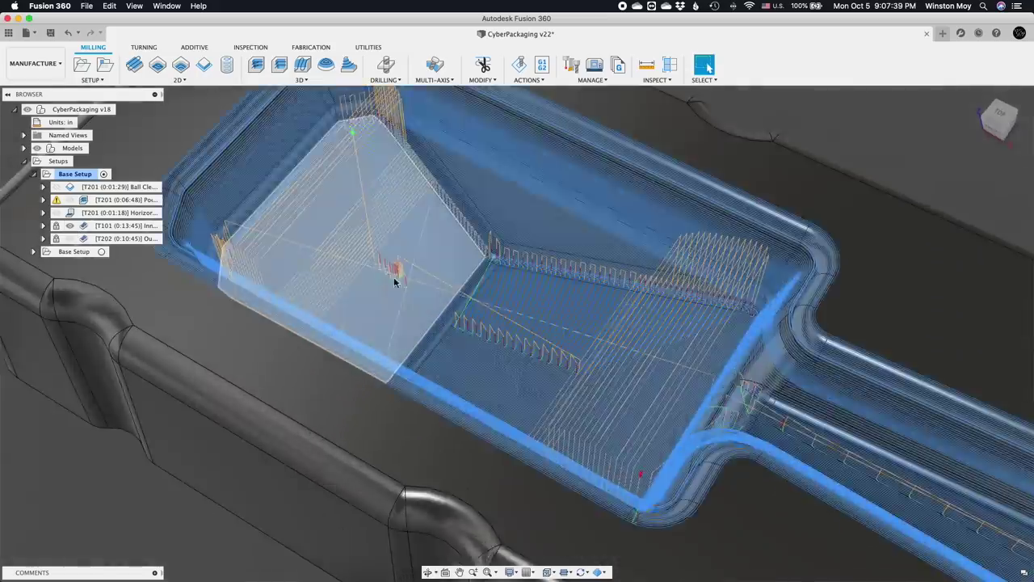
{"action": "left_click_drag", "start_coordinate": [394, 276], "coordinate": [460, 300]}
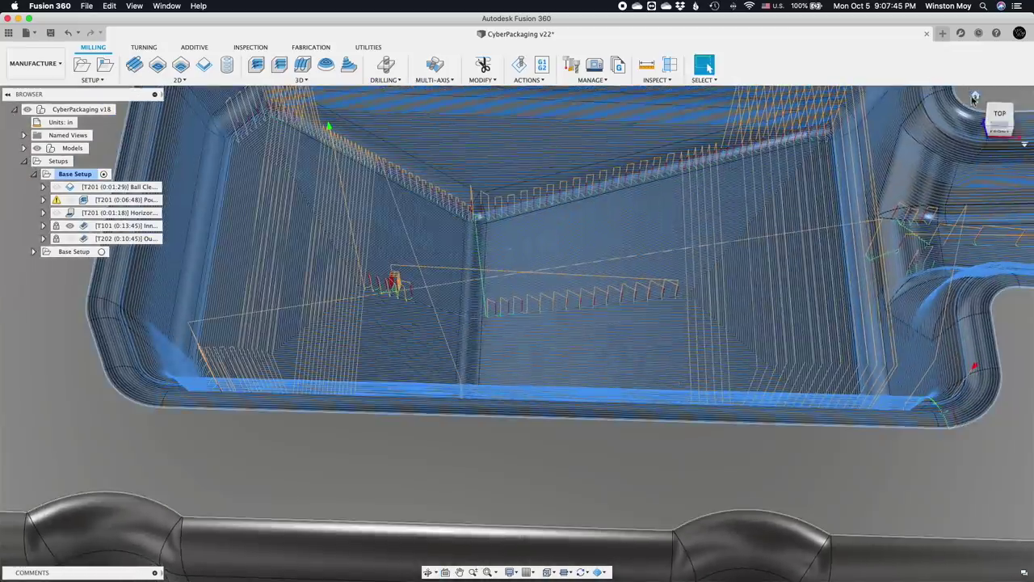
{"action": "left_click", "coordinate": [976, 94]}
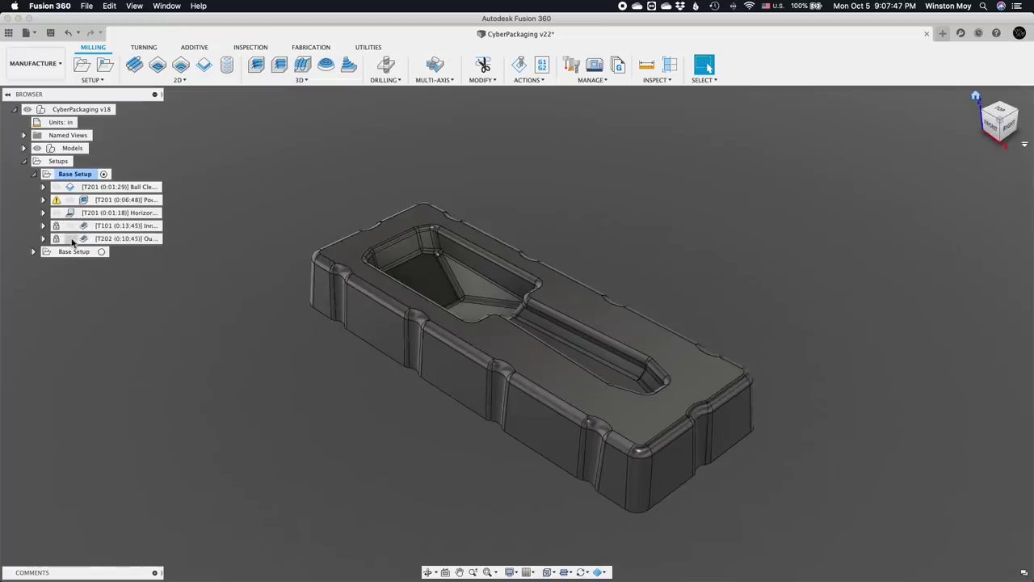